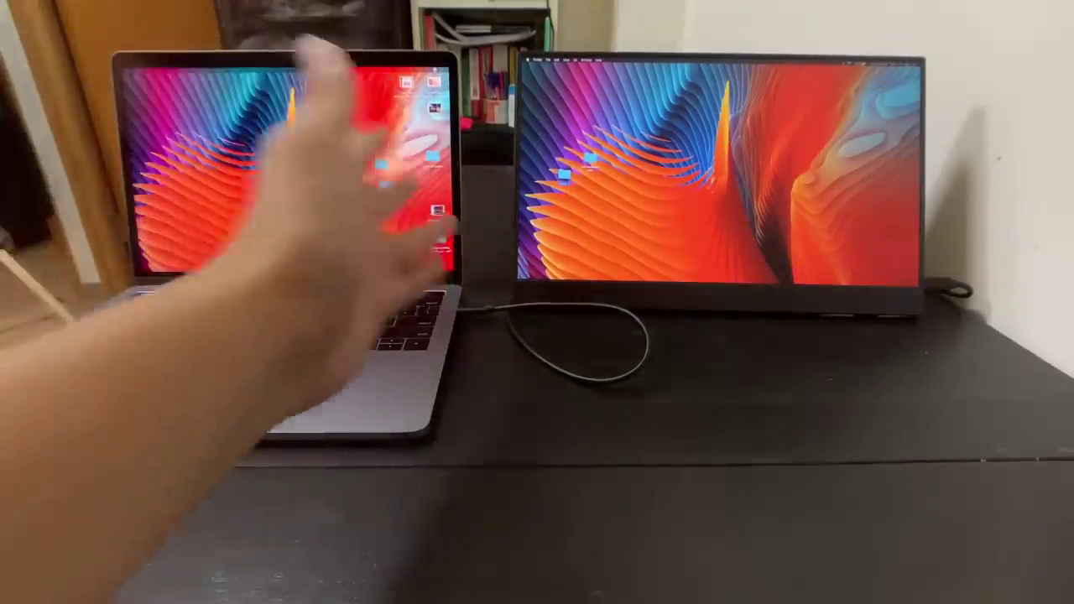
{"action": "key", "text": "ctrl+Right"}
{"action": "key", "text": "f"}
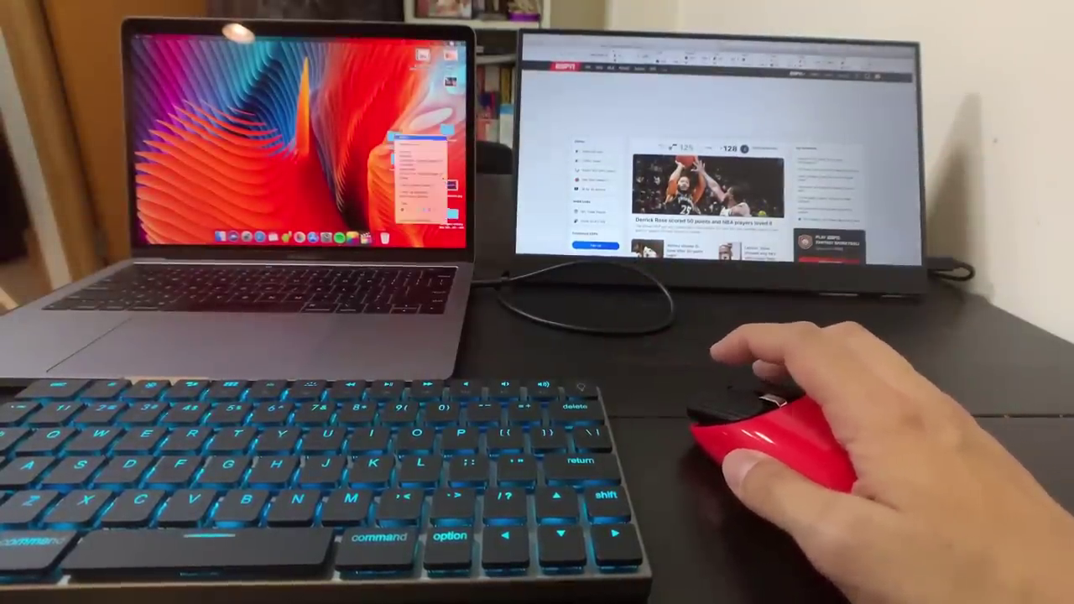
{"action": "scroll", "coordinate": [719, 168], "scroll_direction": "down", "scroll_amount": 5}
{"action": "scroll", "coordinate": [719, 167], "scroll_direction": "up", "scroll_amount": 8}
{"action": "scroll", "coordinate": [719, 167], "scroll_direction": "up", "scroll_amount": 4}
{"action": "scroll", "coordinate": [719, 168], "scroll_direction": "up", "scroll_amount": 4}
{"action": "scroll", "coordinate": [719, 168], "scroll_direction": "up", "scroll_amount": 4}
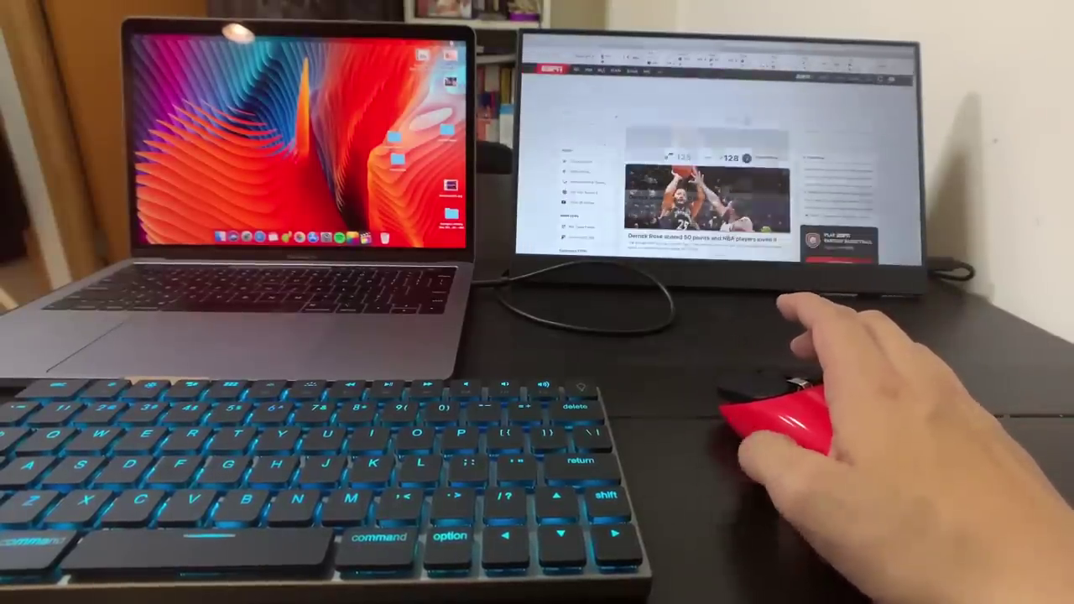